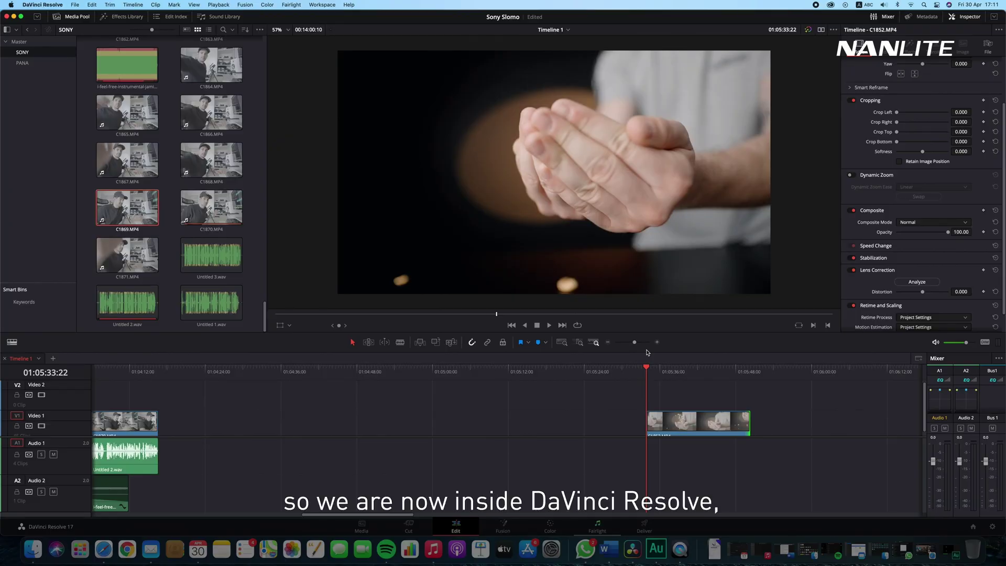
# - Play the cashew-toss clip and trim its end back to where the throw finishes
pyautogui.hscroll(5, 684, 387)
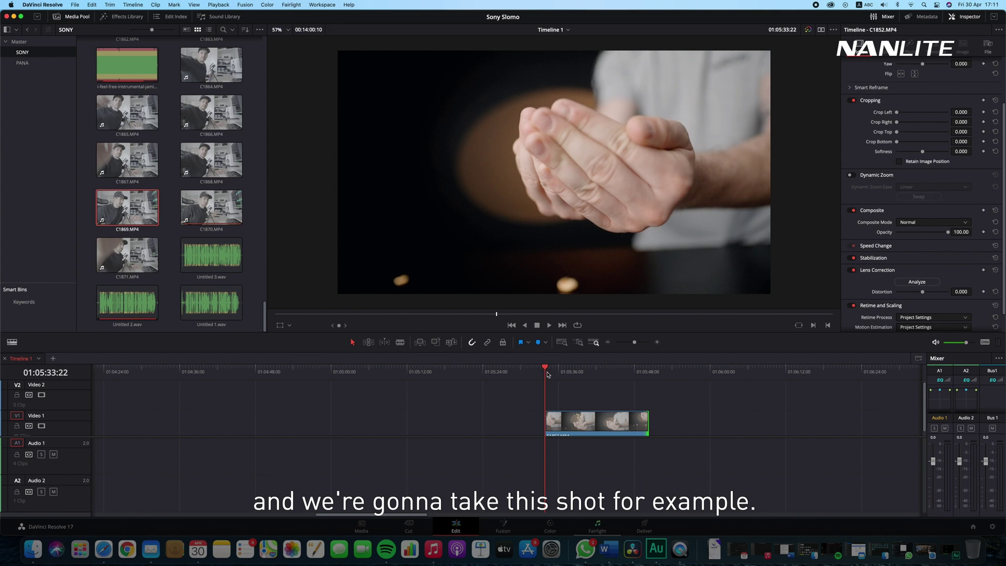
pyautogui.press('space')
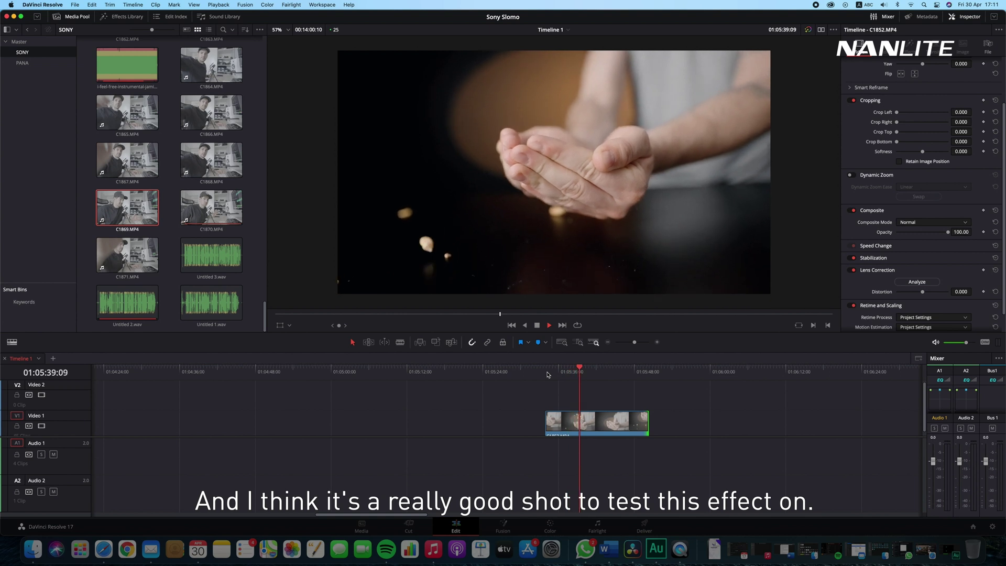
pyautogui.press('space')
pyautogui.moveTo(648, 422); pyautogui.dragTo(579, 414)
# - Place a duplicate of the trimmed clip right after it and scrub through both copies
pyautogui.click(561, 373)
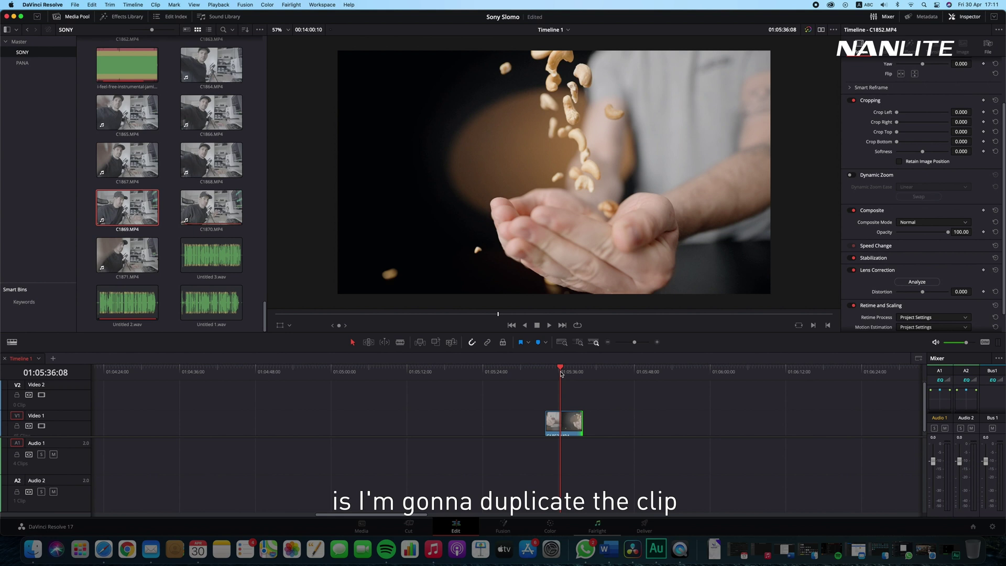
pyautogui.moveTo(635, 422); pyautogui.dragTo(616, 422)
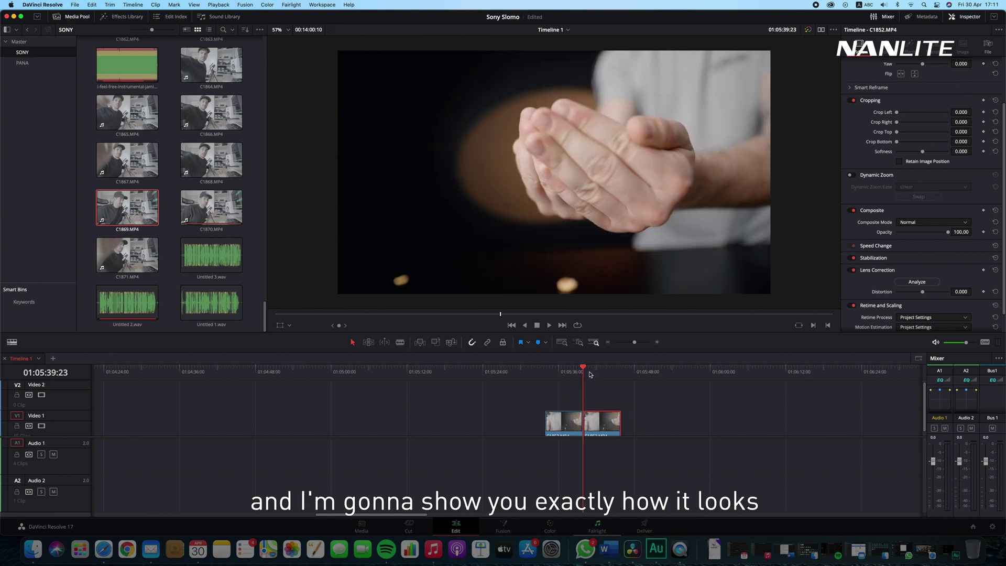
pyautogui.click(569, 372)
pyautogui.click(599, 372)
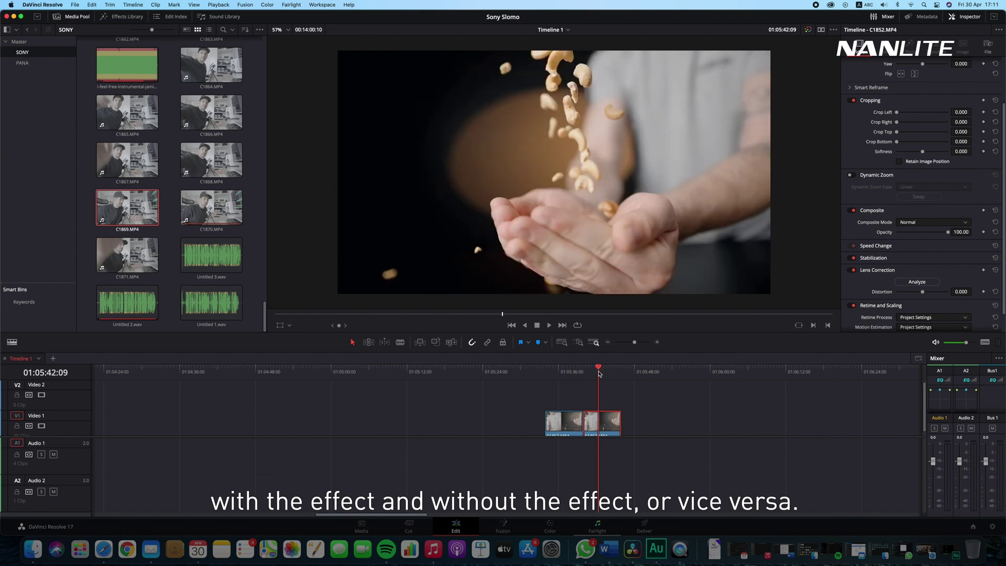
pyautogui.press('Up')
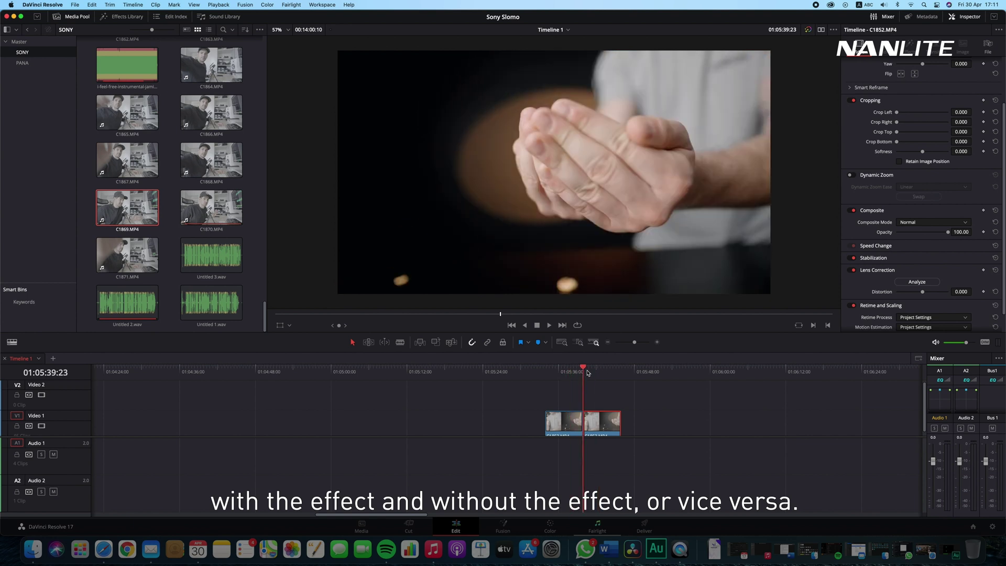
pyautogui.click(596, 372)
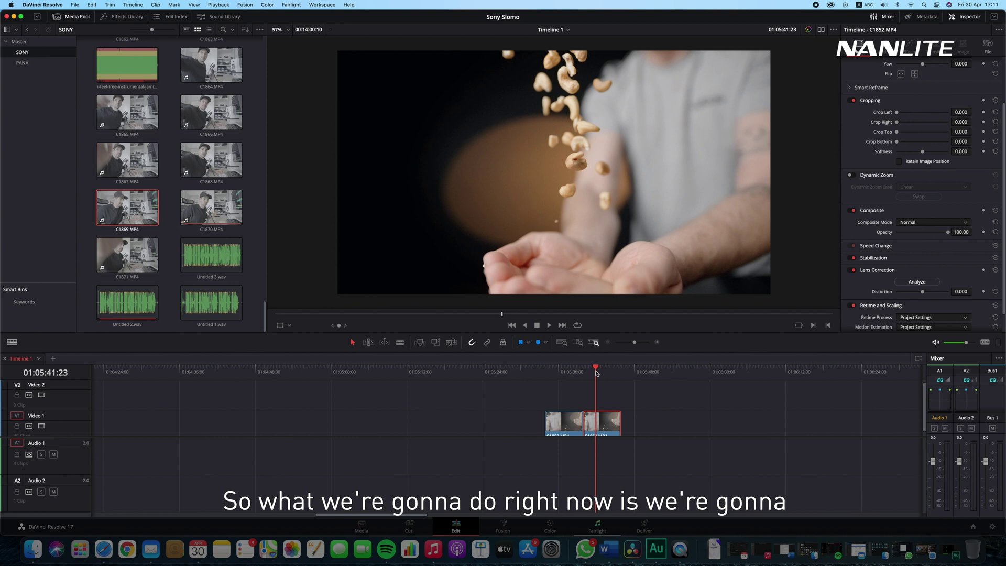
# - Show the second copy's Retime Curve, zoom the timeline in, and display the Retime Speed curve
pyautogui.rightClick(605, 426)
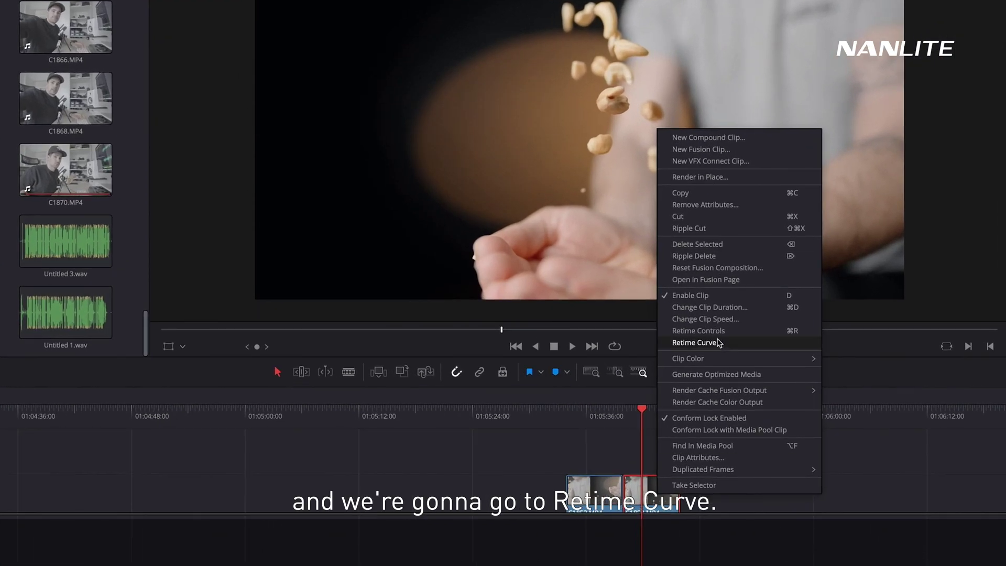
pyautogui.click(694, 343)
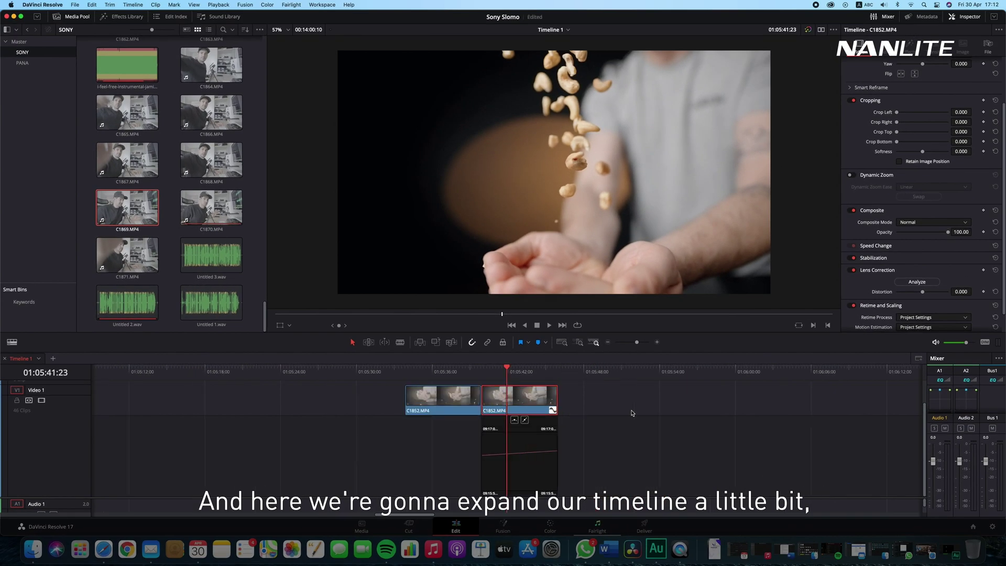
pyautogui.press('super+equal')
pyautogui.press('super+equal')
pyautogui.press('super+equal')
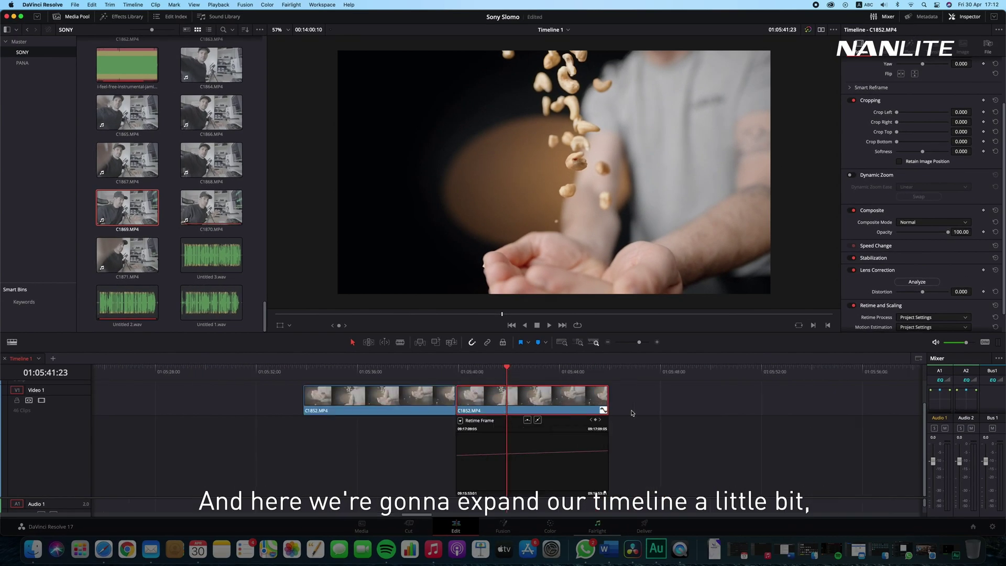
pyautogui.click(399, 421)
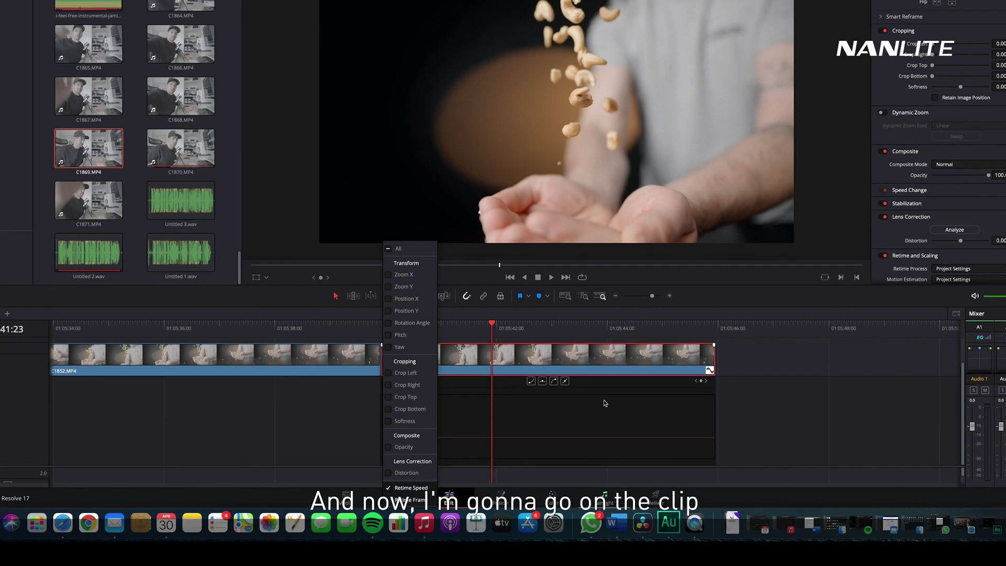
pyautogui.click(489, 372)
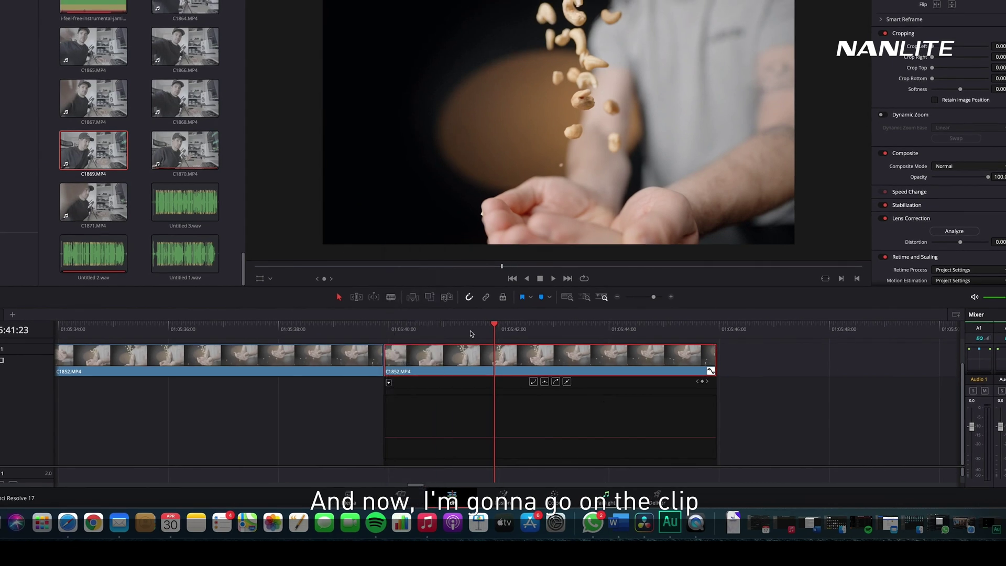
# - Add speed points marking where the slowdown starts and ends on the second clip
pyautogui.moveTo(471, 334); pyautogui.dragTo(421, 339)
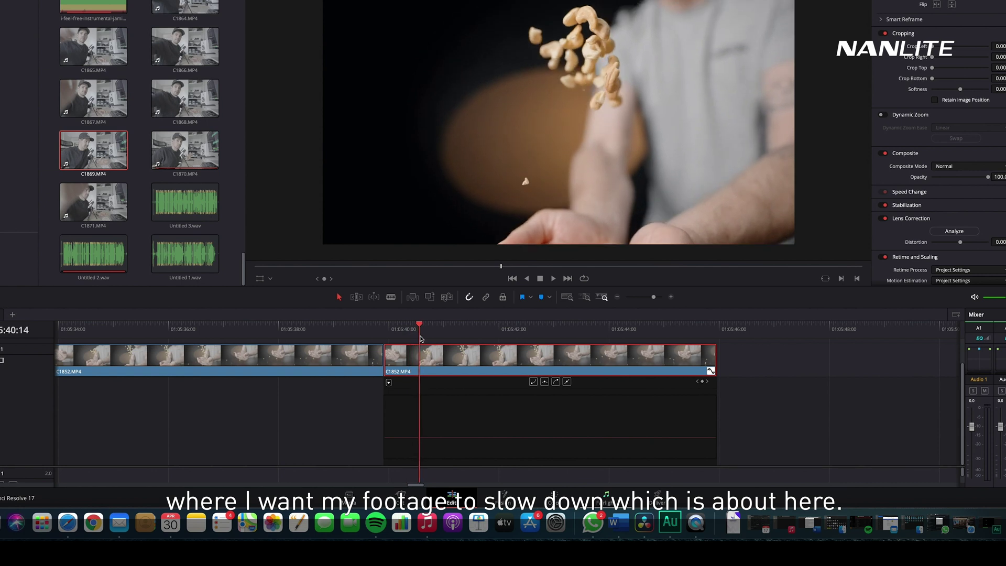
pyautogui.keyDown('alt'); pyautogui.click(419, 437); pyautogui.keyUp('alt')
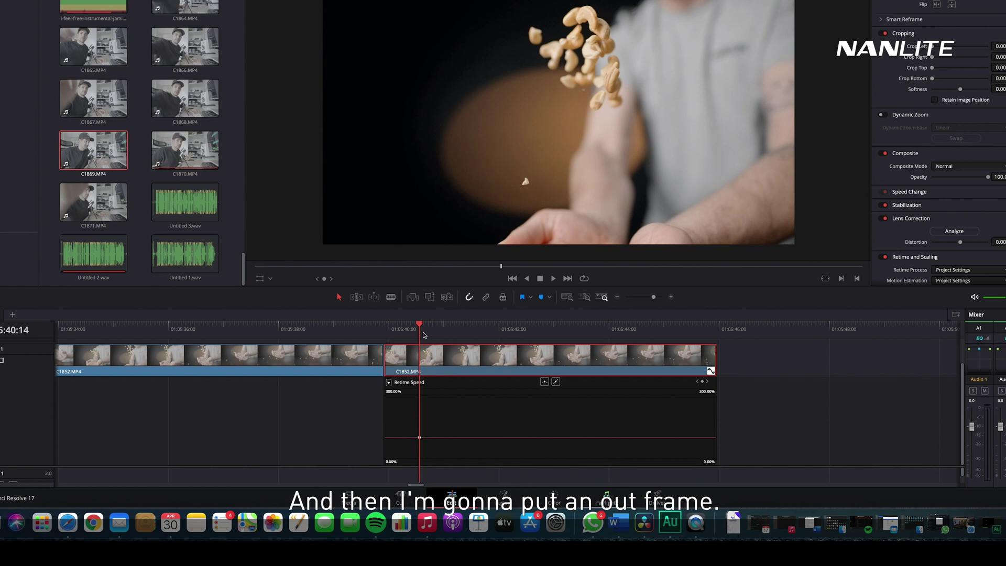
pyautogui.moveTo(420, 334); pyautogui.dragTo(462, 334)
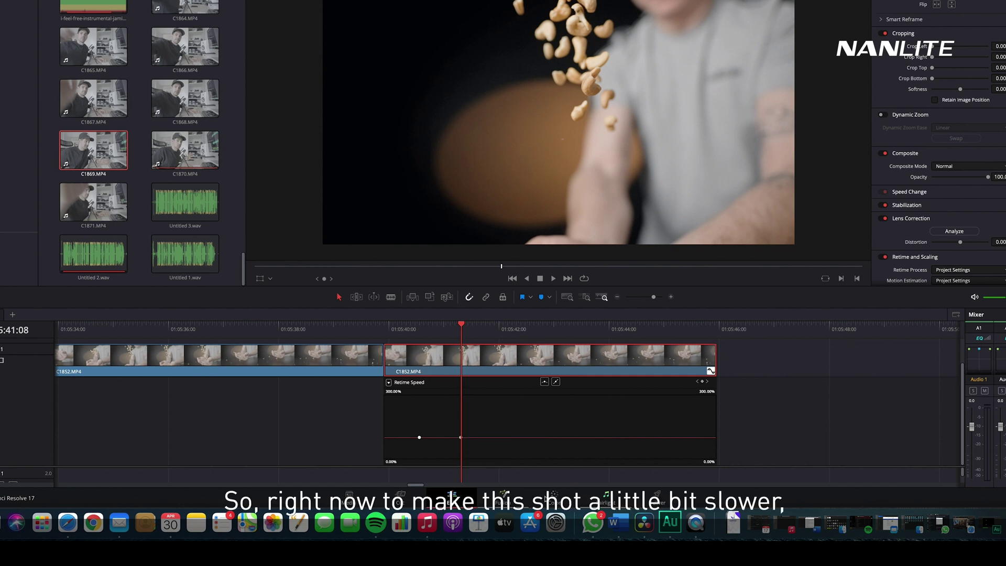
pyautogui.moveTo(425, 337); pyautogui.dragTo(405, 337)
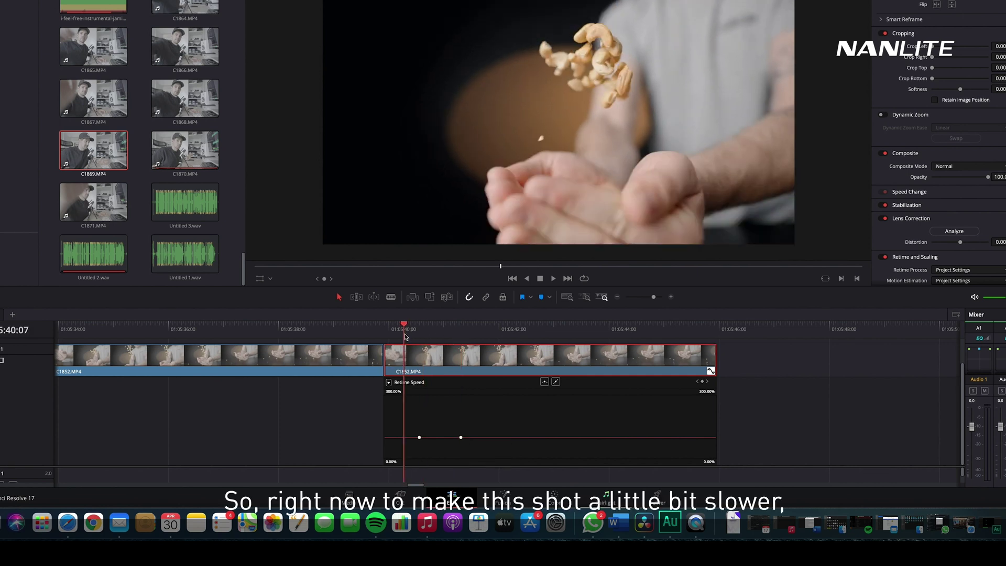
pyautogui.press('space')
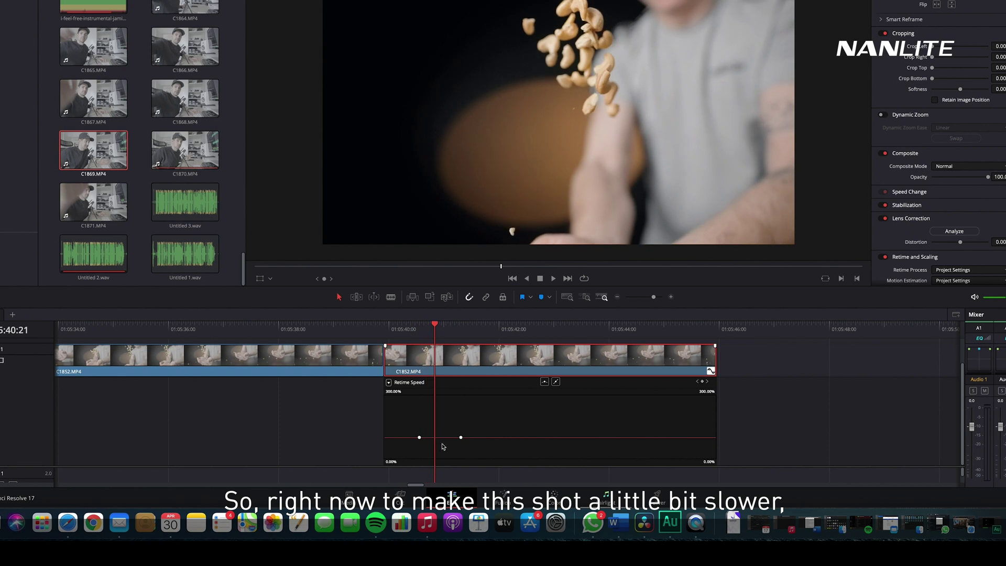
# - Drop the speed between the two points to about 10% and play the slowed clip back
pyautogui.moveTo(440, 439); pyautogui.dragTo(465, 468)
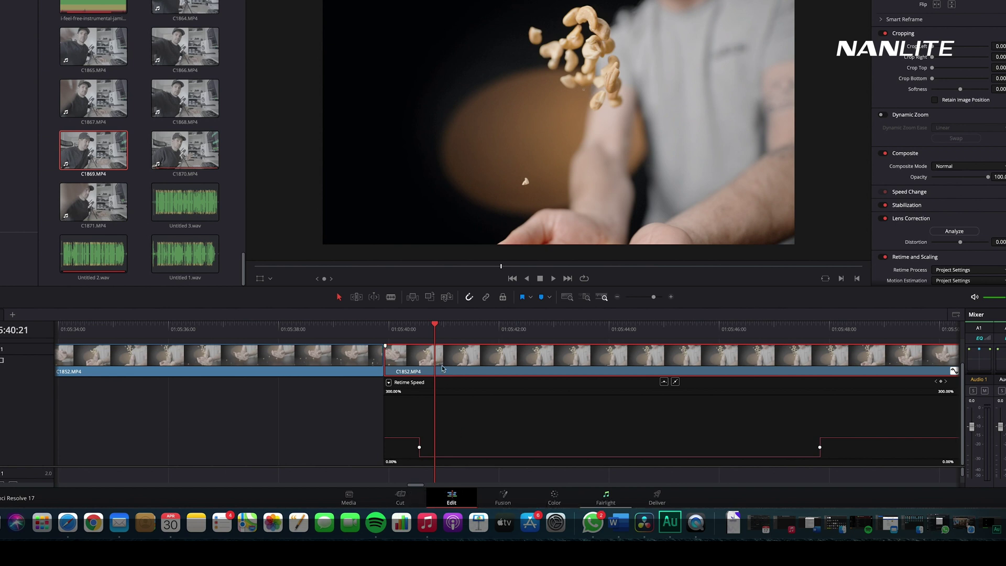
pyautogui.click(397, 336)
pyautogui.press('space')
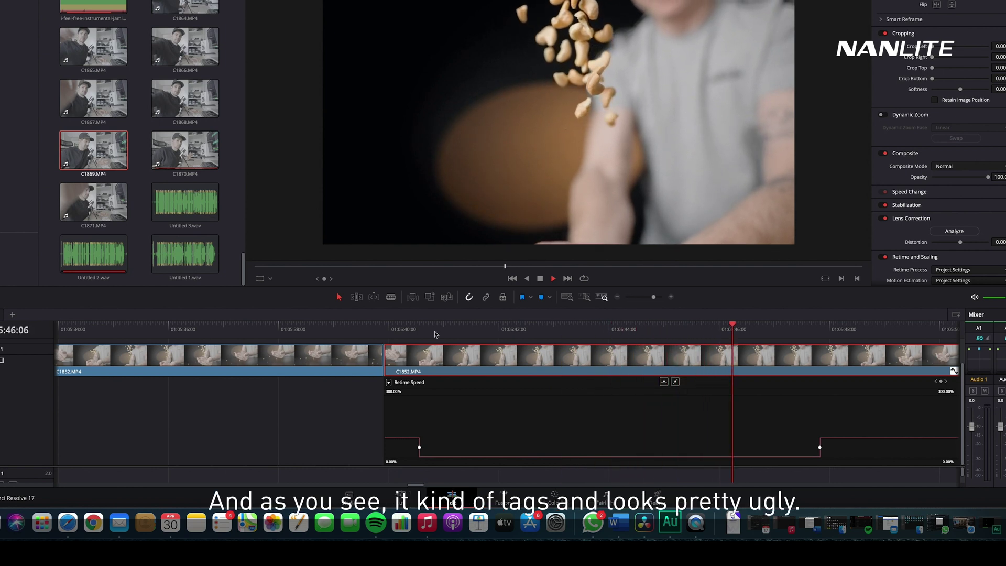
pyautogui.press('space')
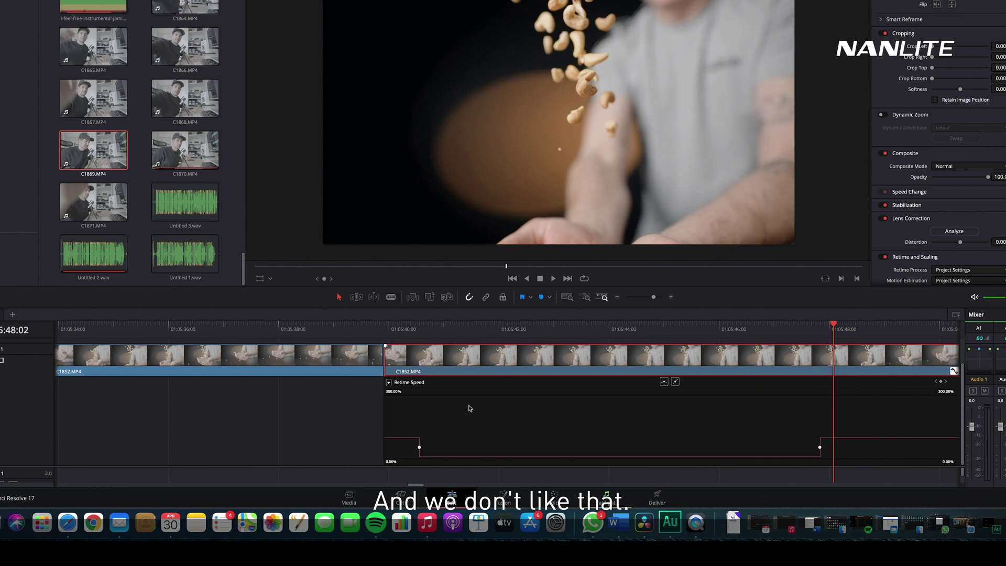
# - Extend the second clip's start and raise its opening section to about 200% speed
pyautogui.moveTo(386, 361)
pyautogui.mouseDown()
pyautogui.moveTo(447, 361)
pyautogui.moveTo(386, 362)
pyautogui.mouseUp()
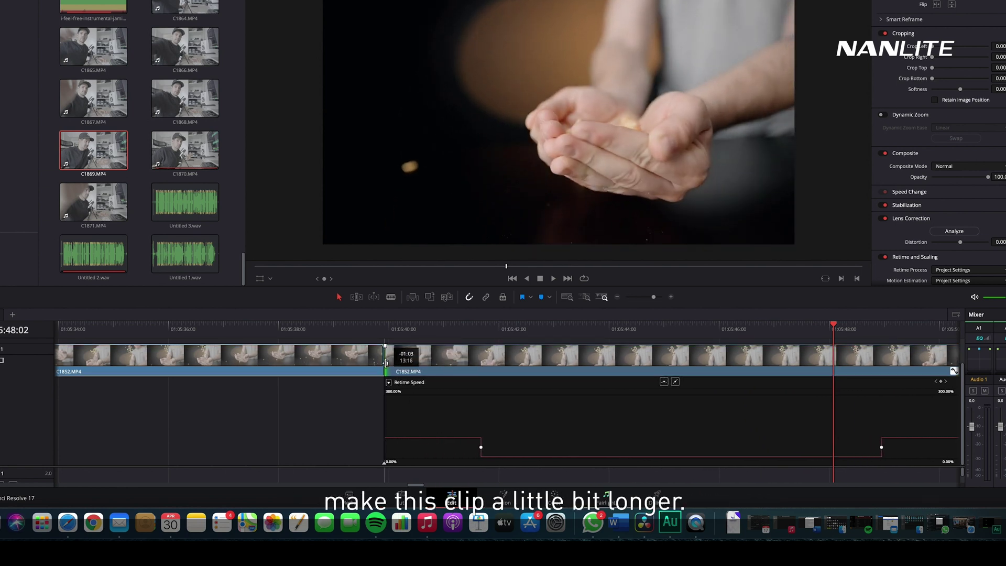
pyautogui.click(417, 330)
pyautogui.moveTo(427, 436); pyautogui.dragTo(421, 393)
pyautogui.click(386, 330)
pyautogui.press('space')
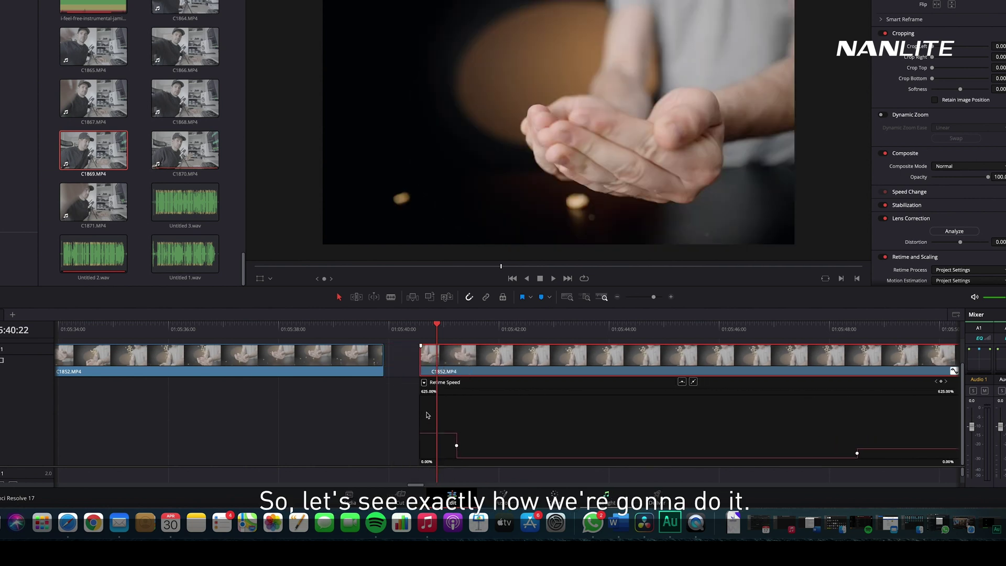
# - Close the gap before the clip and push the opening speed up to about 324%
pyautogui.moveTo(424, 358); pyautogui.dragTo(385, 358)
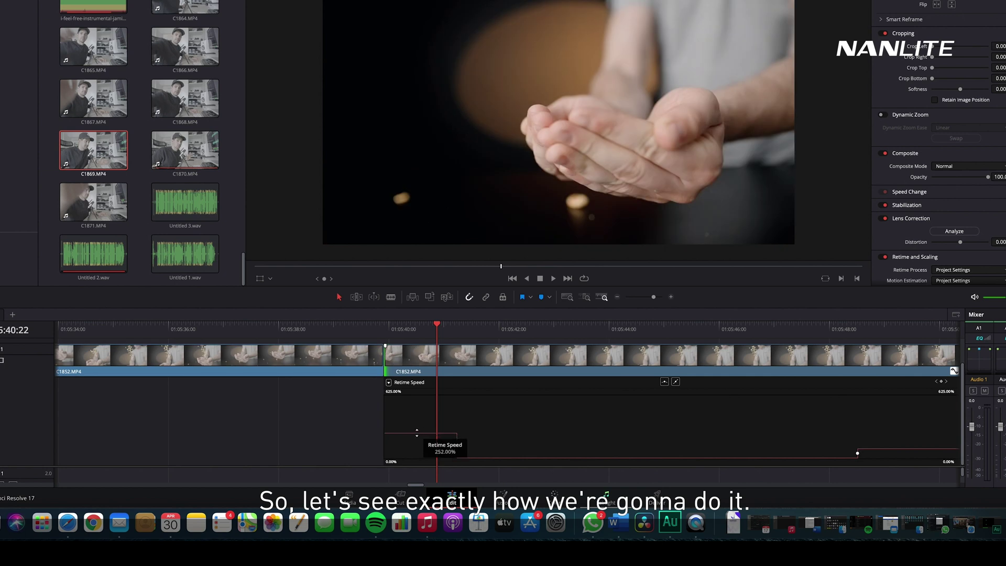
pyautogui.moveTo(417, 432); pyautogui.dragTo(414, 399)
pyautogui.click(386, 335)
pyautogui.press('space')
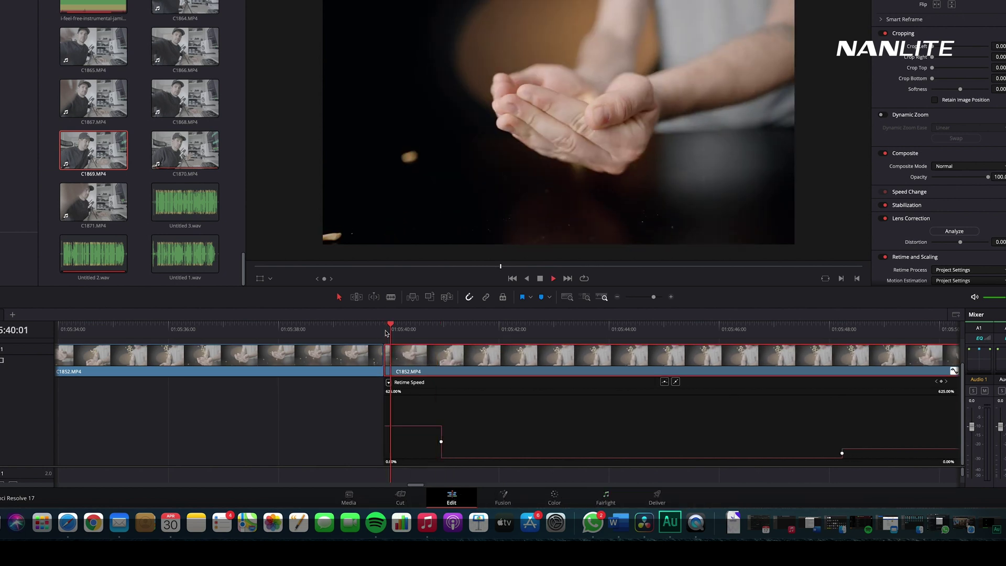
pyautogui.click(386, 333)
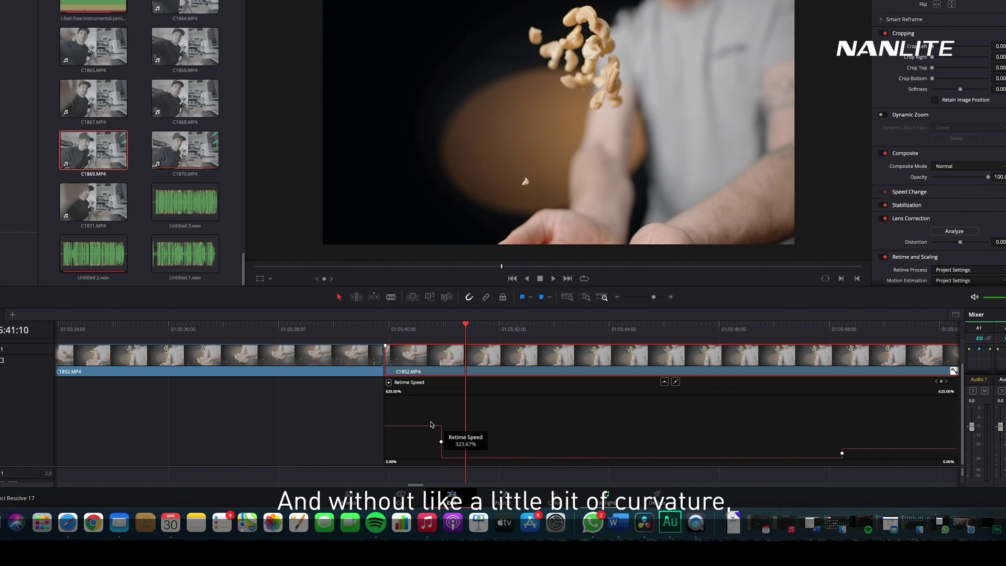
pyautogui.moveTo(419, 425)
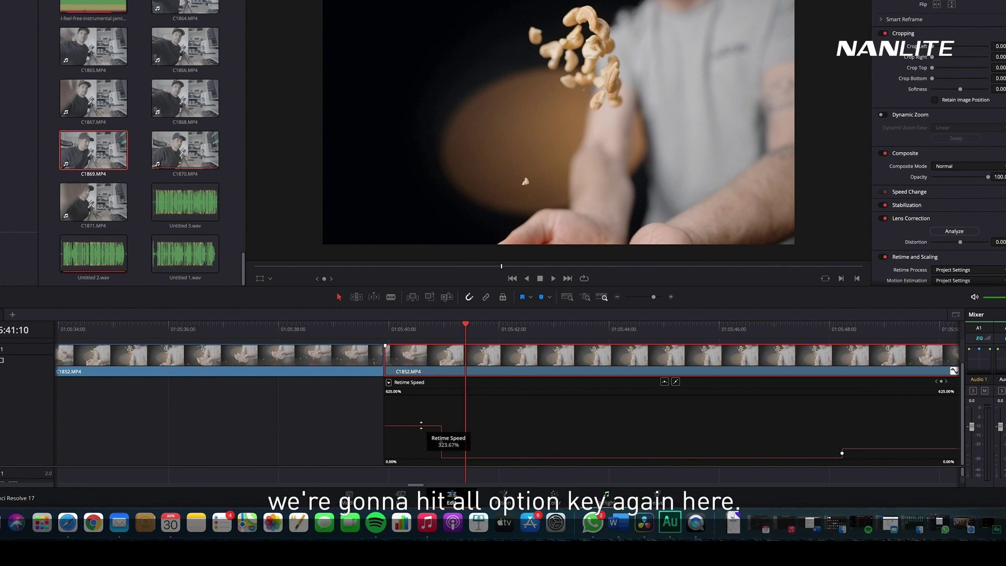
# - Add a smooth speed keyframe at the first speed point and widen its handle for a gradual slowdown
pyautogui.keyDown('alt'); pyautogui.click(420, 426); pyautogui.keyUp('alt')
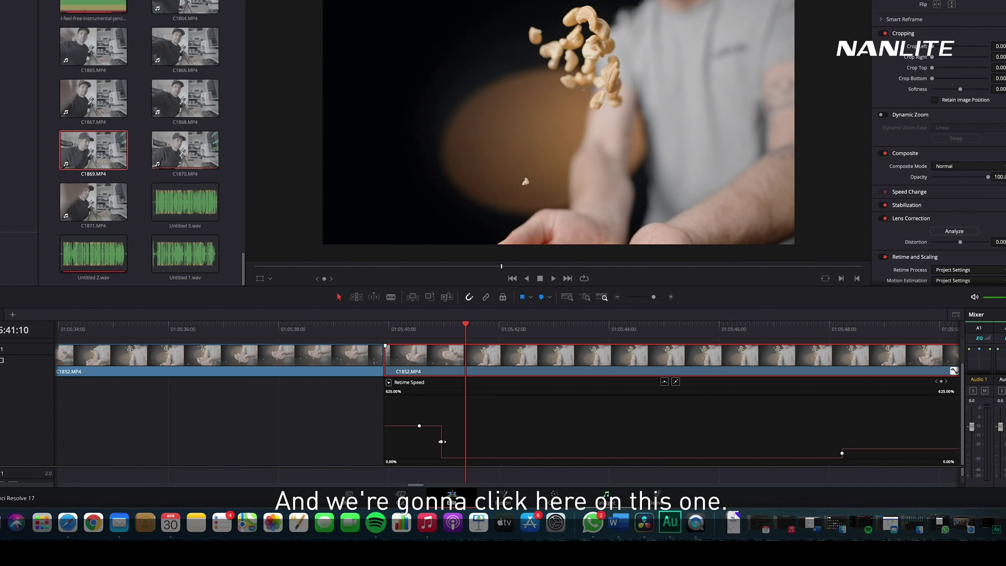
pyautogui.click(664, 382)
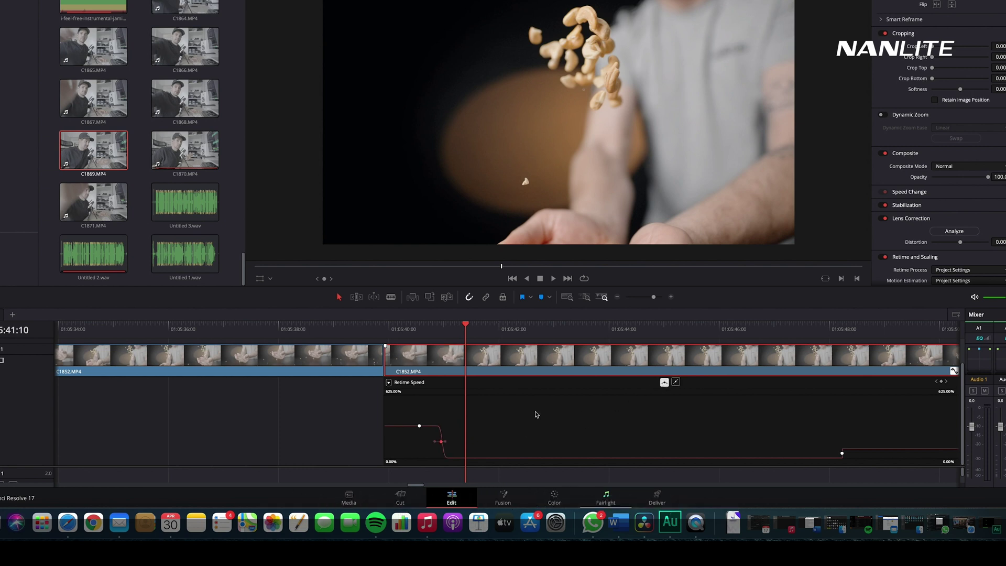
pyautogui.moveTo(449, 442); pyautogui.dragTo(457, 441)
pyautogui.click(408, 335)
pyautogui.press('space')
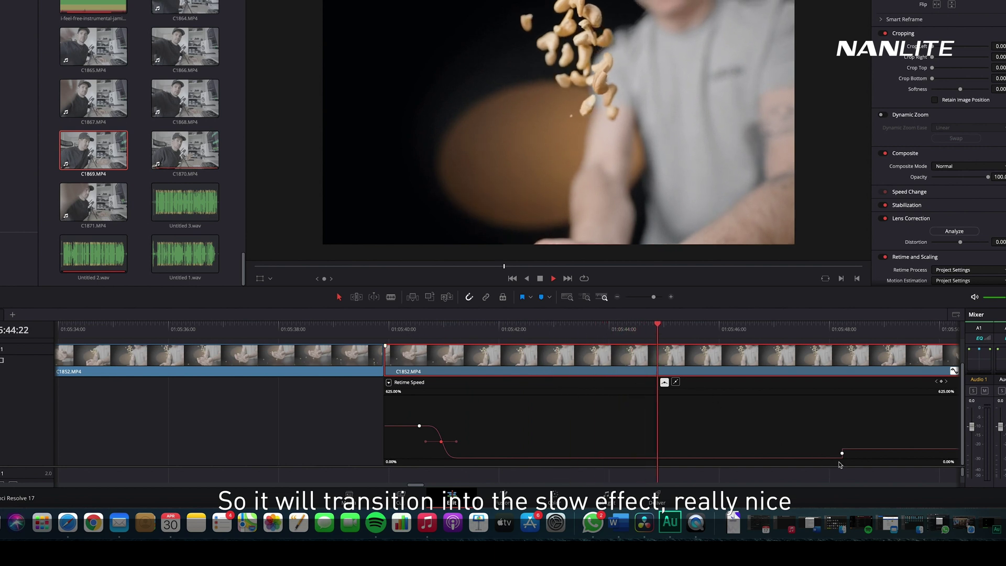
# - Move the speed-up keyframe after the slow section earlier, to the playhead
pyautogui.press('space')
pyautogui.hscroll(3, 789, 434)
pyautogui.hscroll(3, 789, 434)
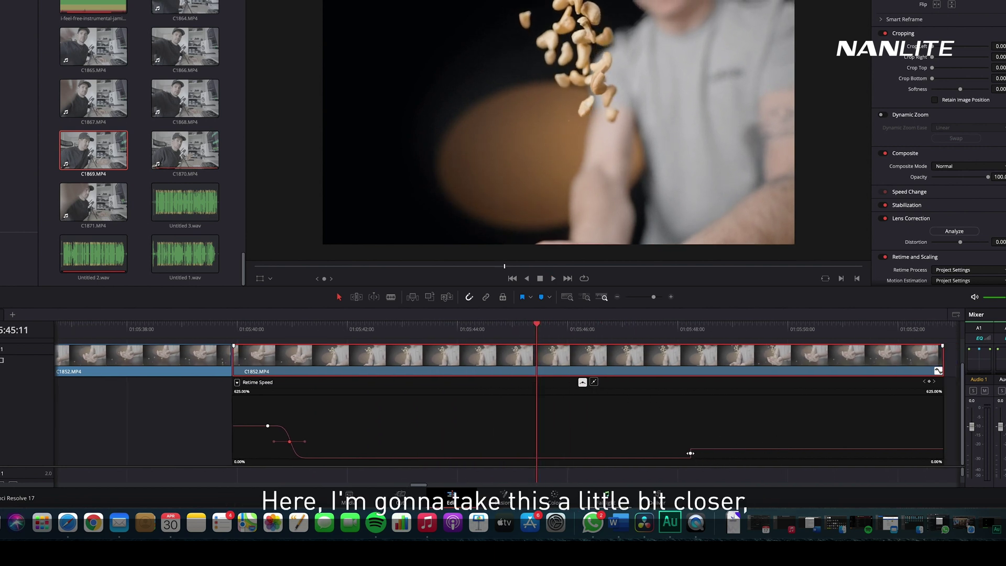
pyautogui.hscroll(-1, 690, 453)
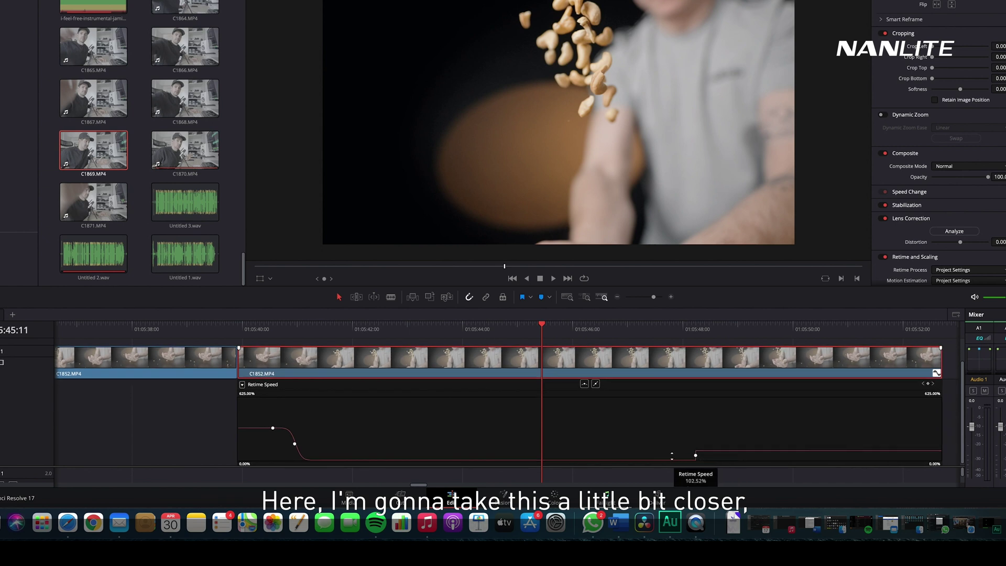
pyautogui.moveTo(695, 455); pyautogui.dragTo(544, 455)
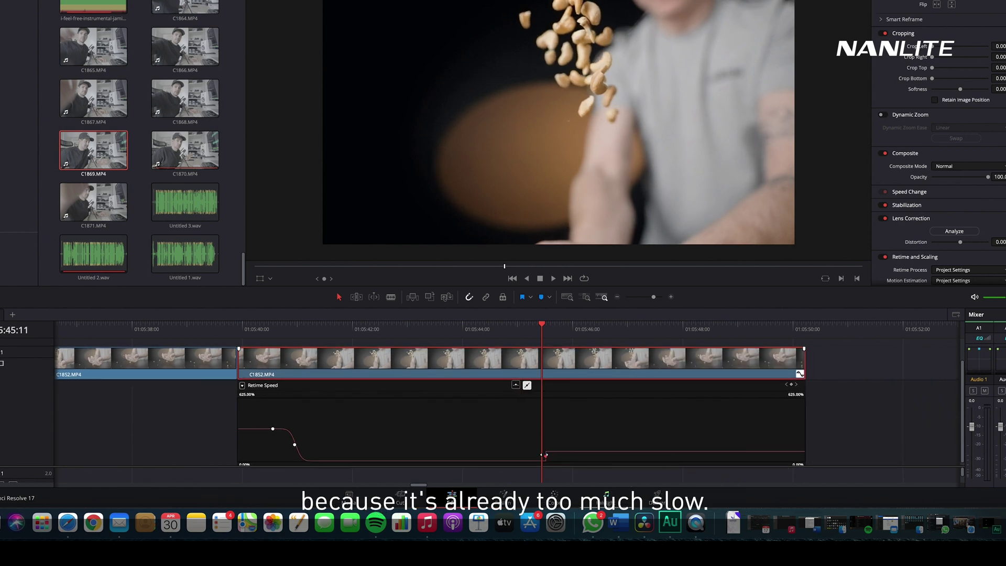
pyautogui.scroll(-1, 581, 452)
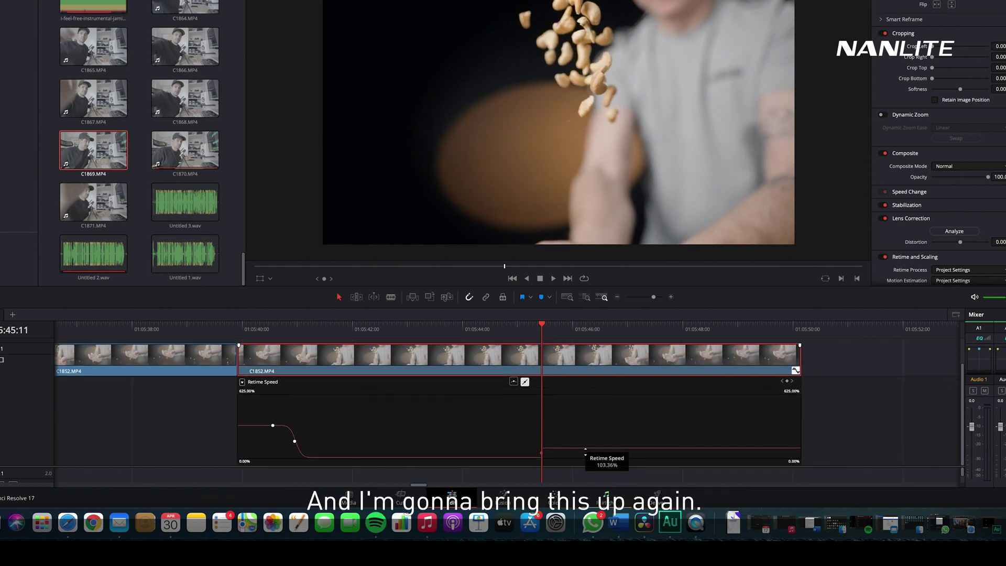
# - Raise the speed after the slow section to about 436% with an eased ramp, and play it back
pyautogui.moveTo(563, 448); pyautogui.dragTo(562, 423)
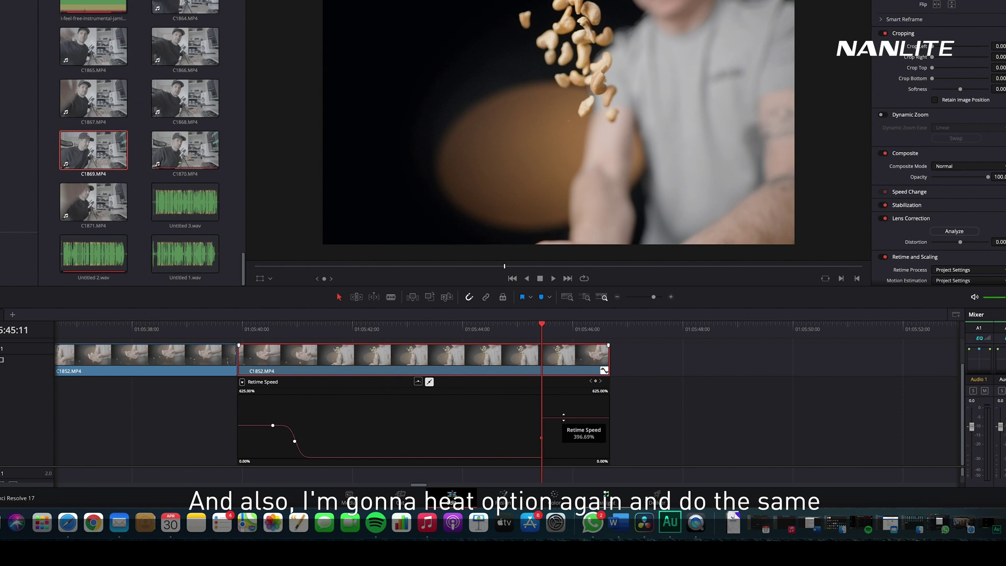
pyautogui.click(417, 382)
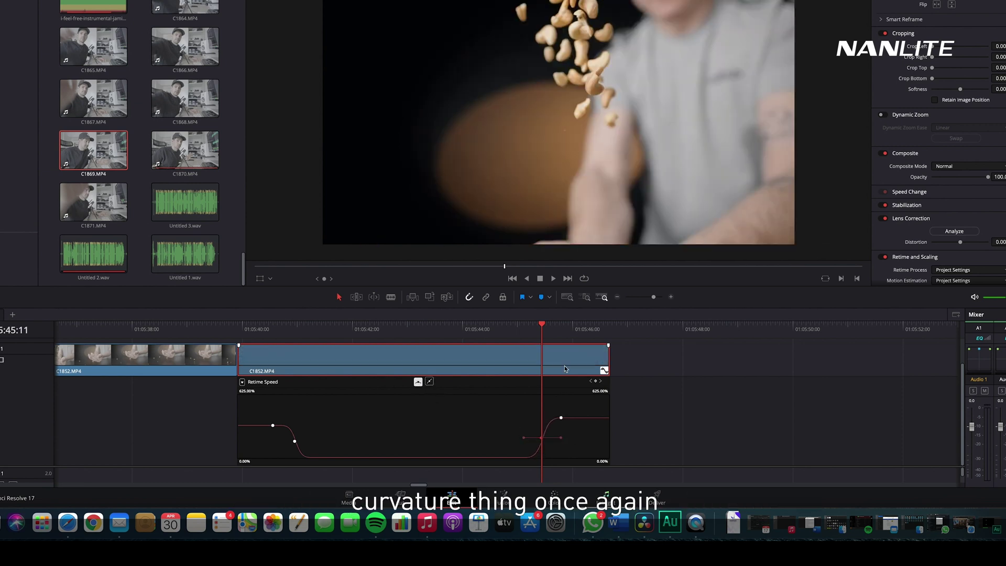
pyautogui.click(505, 329)
pyautogui.press('space')
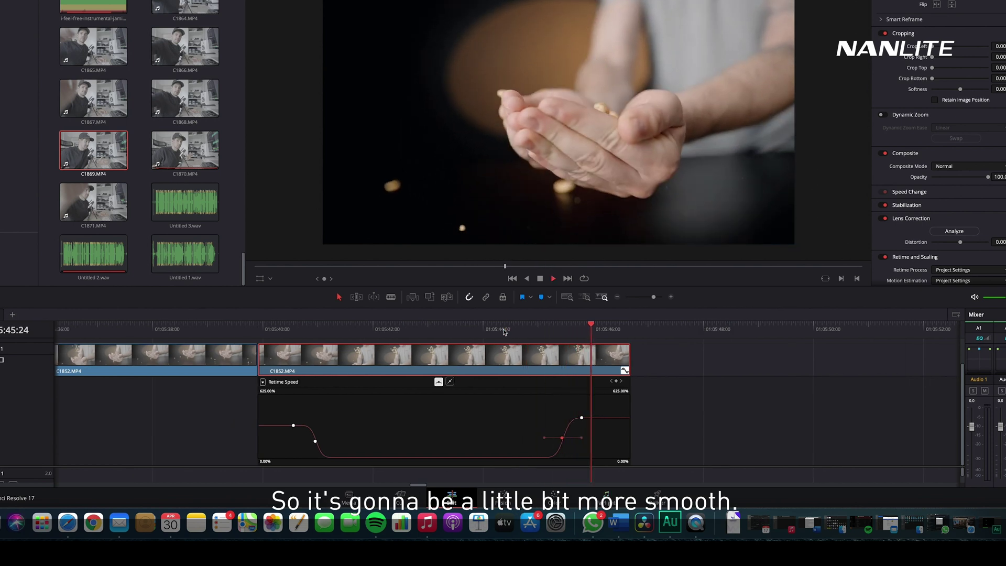
pyautogui.click(307, 328)
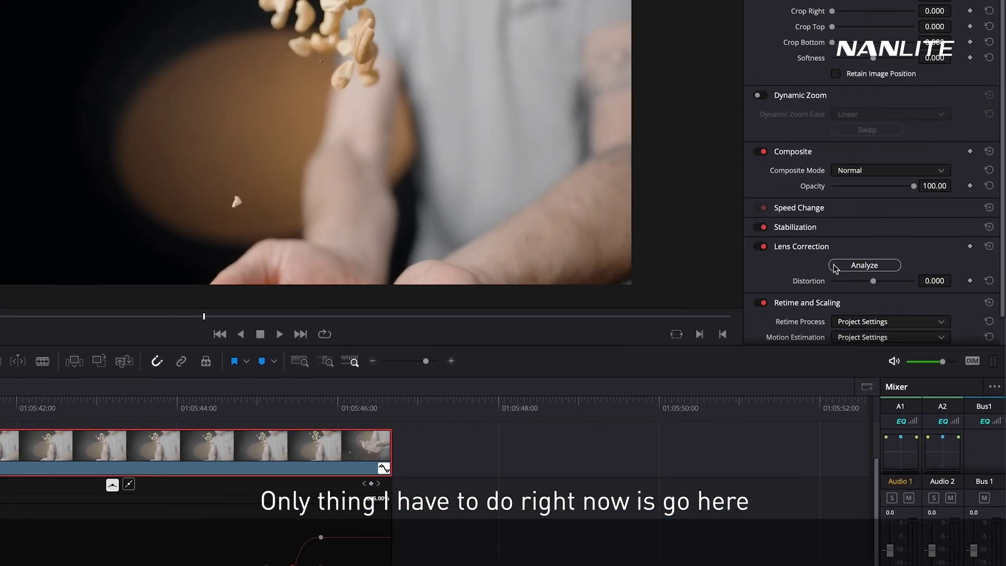
pyautogui.scroll(-2, 936, 233)
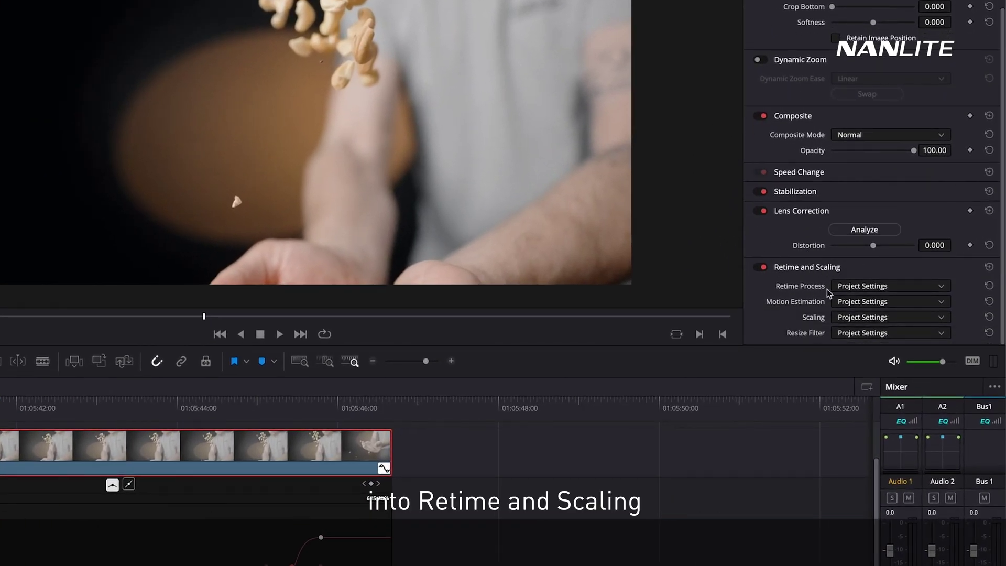
# - In Inspector's Retime and Scaling, choose Optical Flow retime process and Speed Warp motion estimation
pyautogui.click(879, 287)
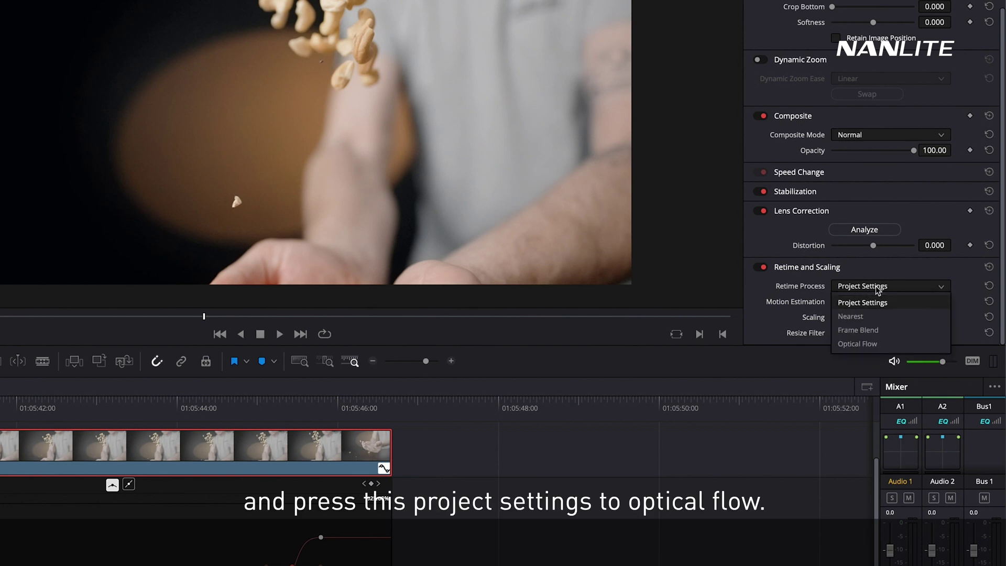
pyautogui.click(862, 344)
pyautogui.click(870, 301)
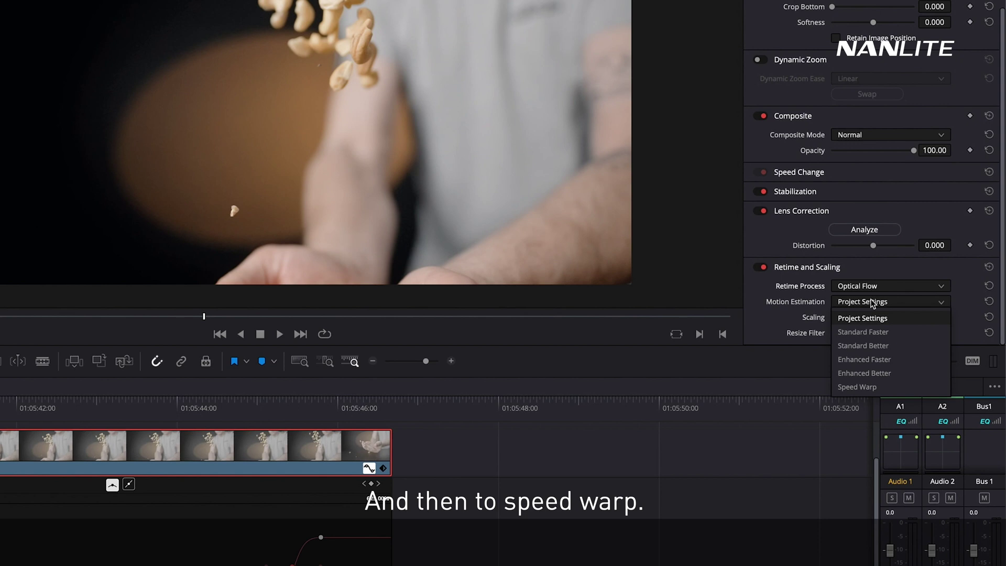
pyautogui.click(864, 386)
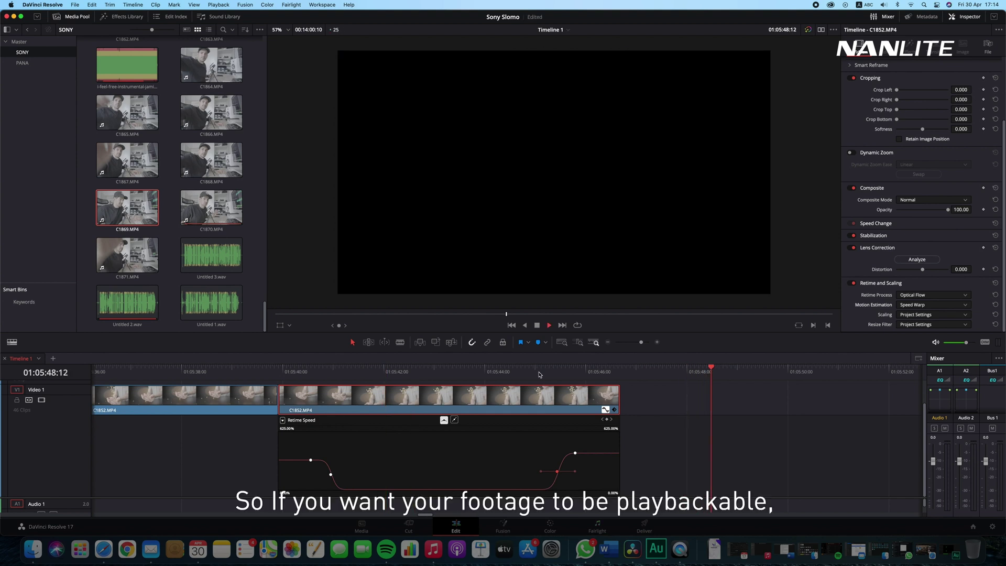
# - Set Playback > Render Cache to User and enable Render Cache Color Output for clip C1852.MP4
pyautogui.click(662, 371)
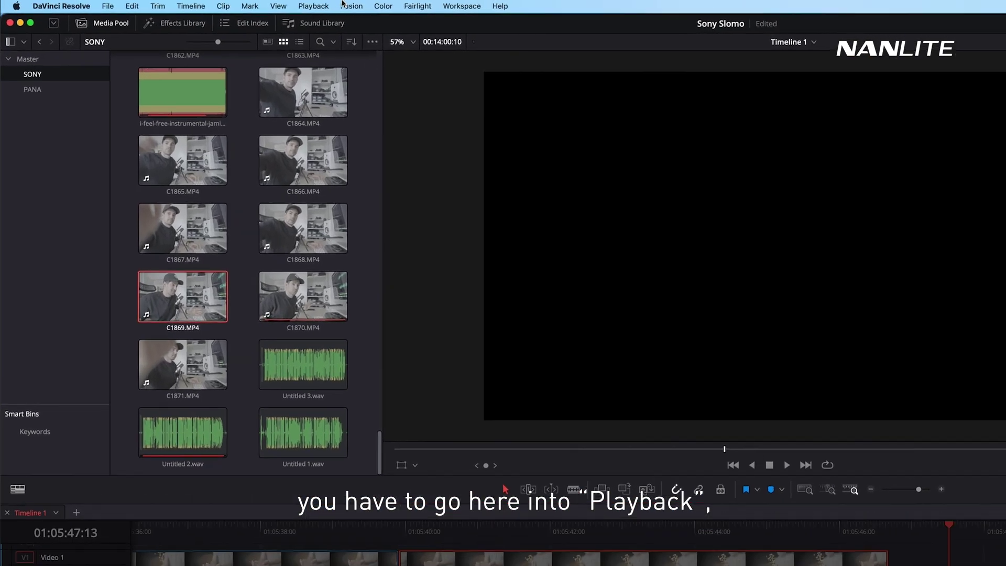
pyautogui.click(223, 4)
pyautogui.moveTo(365, 77)
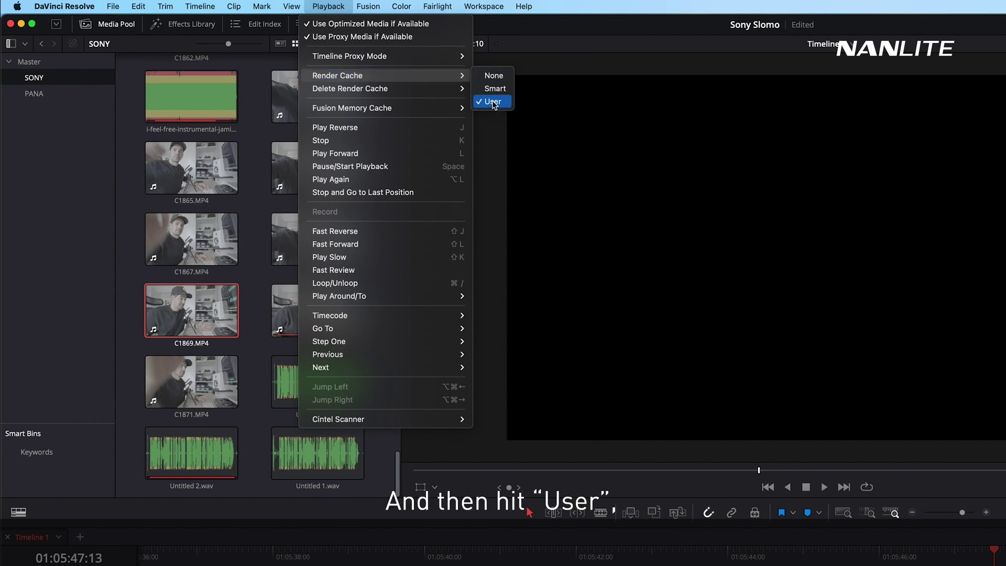
pyautogui.rightClick(712, 565)
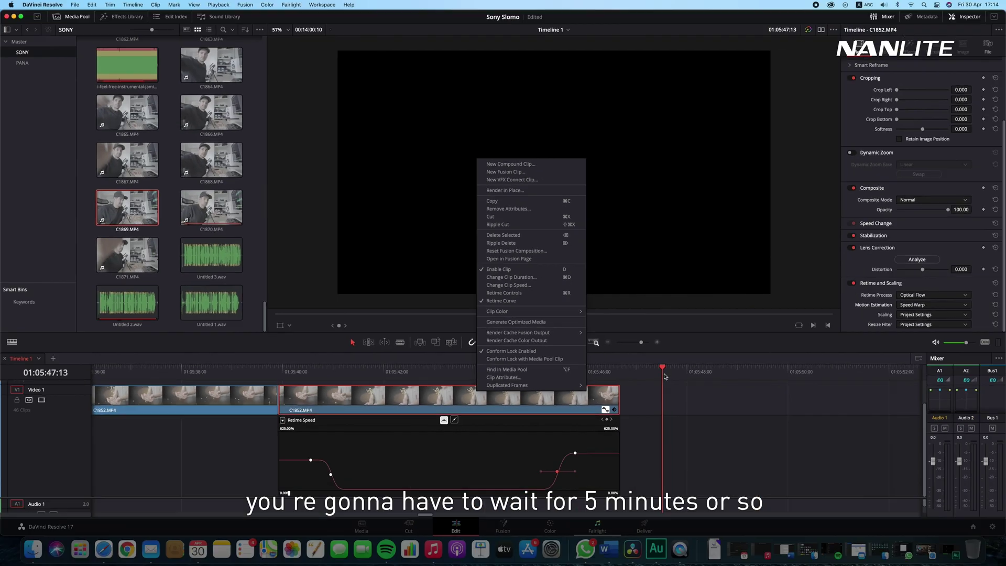
pyautogui.click(518, 388)
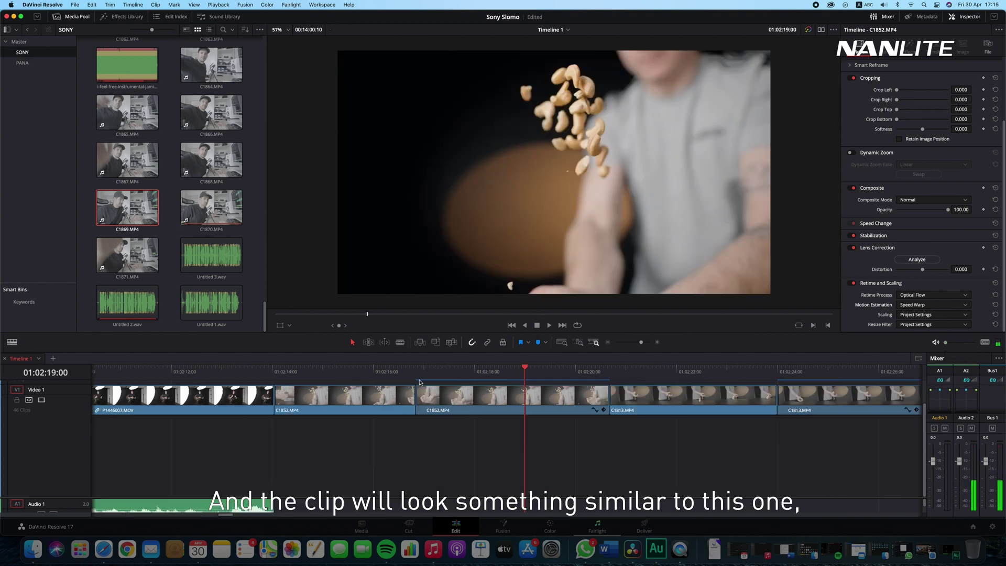
# - Play the cached edit, fit the whole timeline in view, and park the playhead on the cashew clip
pyautogui.press('space')
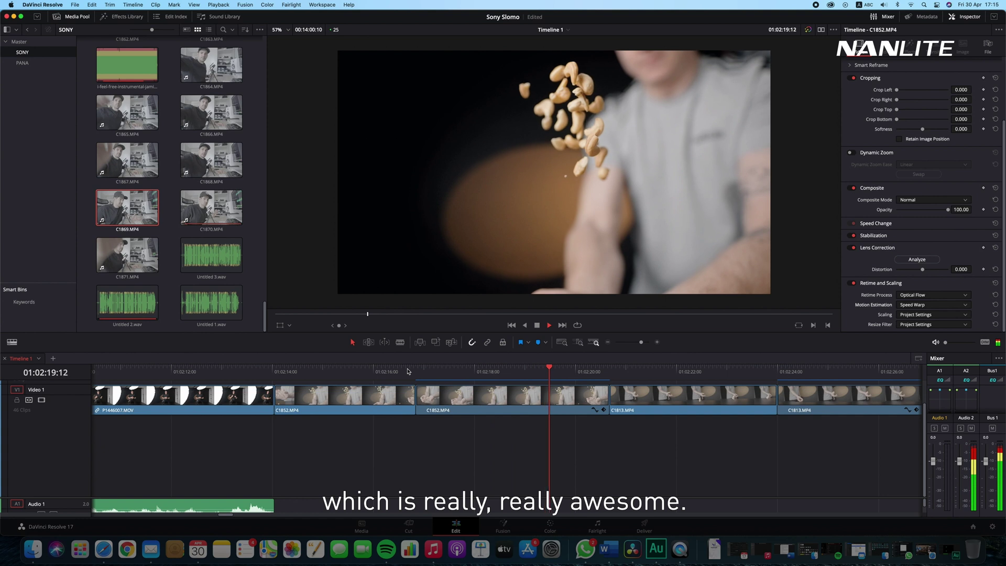
pyautogui.press('space')
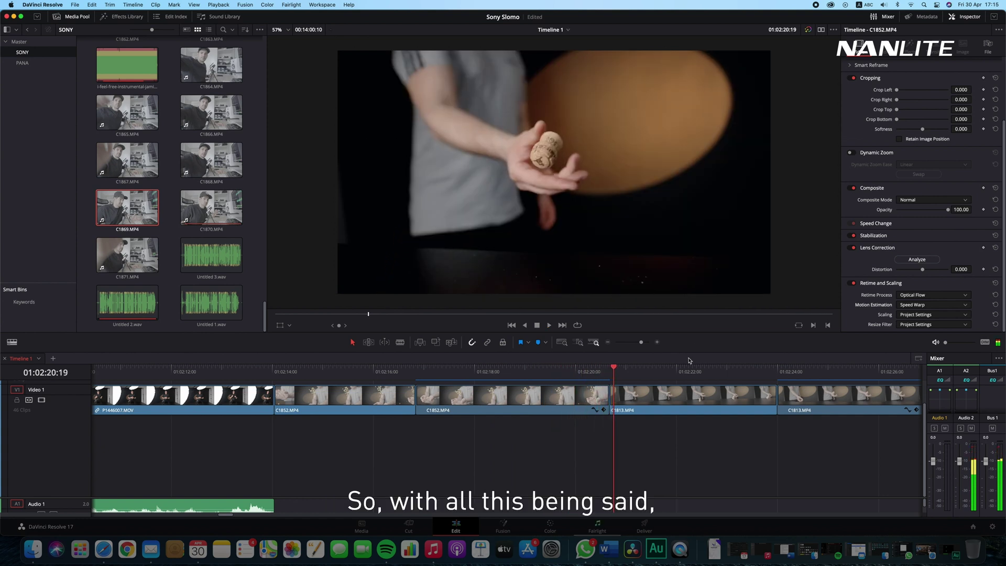
pyautogui.hotkey('shift', 'z')
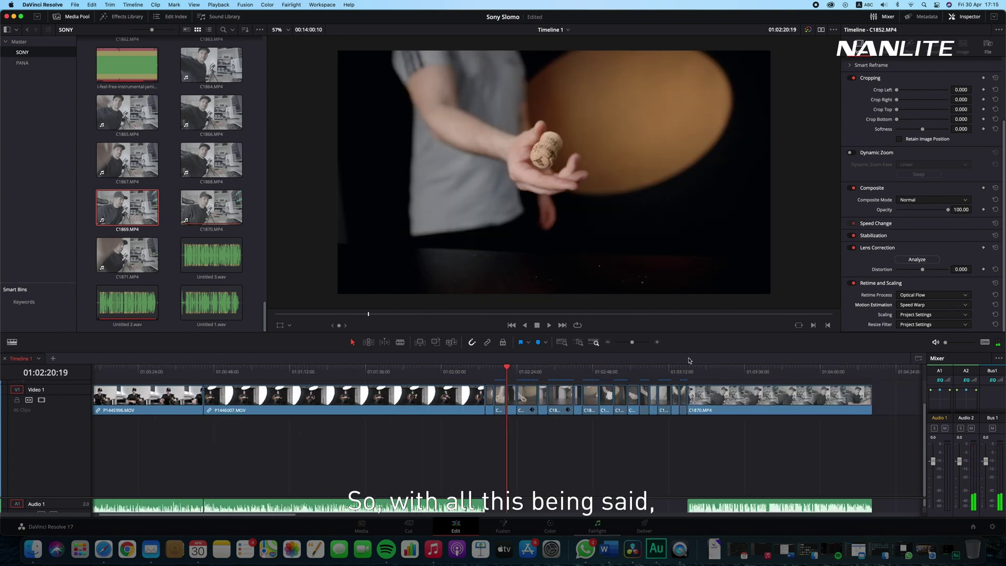
pyautogui.hscroll(10, 689, 362)
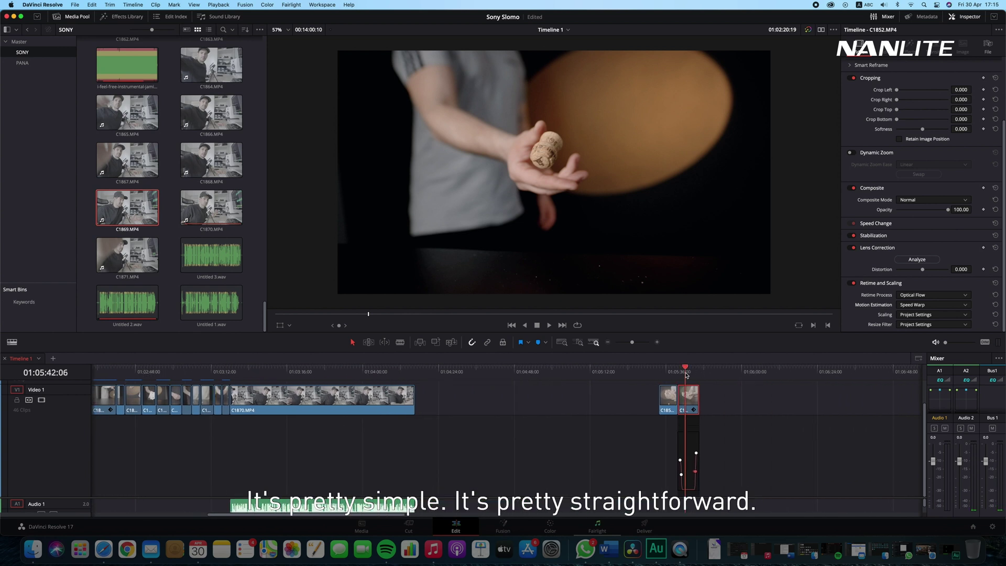
pyautogui.moveTo(686, 375); pyautogui.dragTo(694, 372)
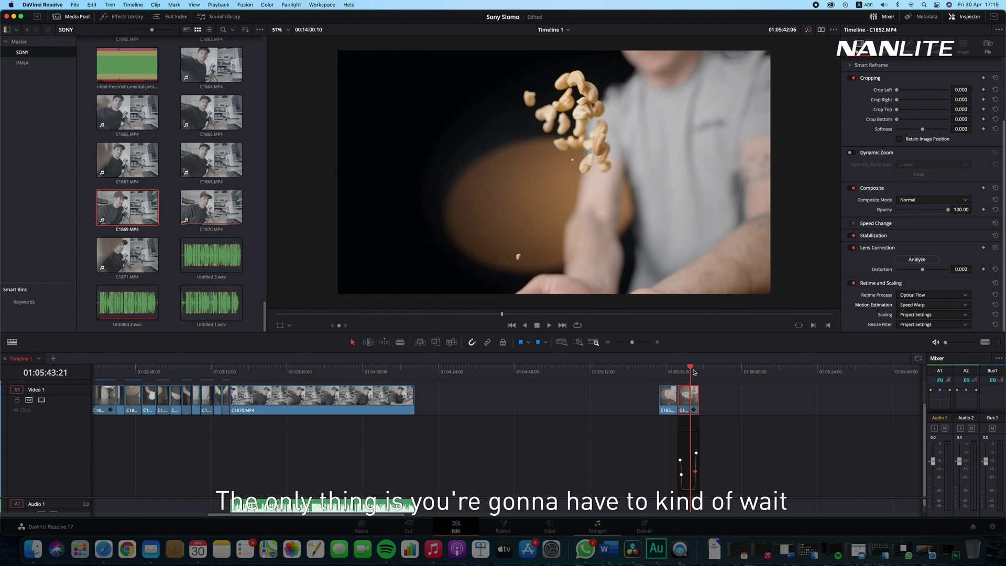